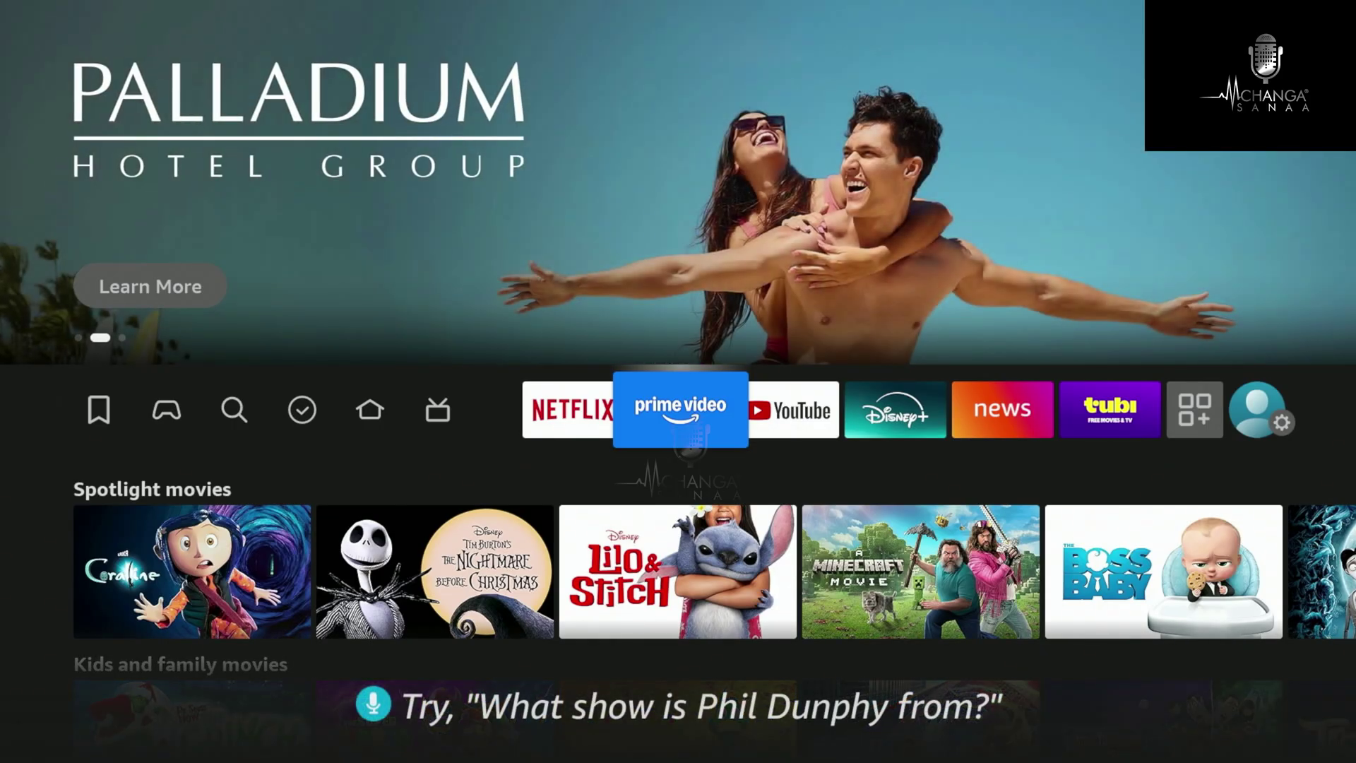
Step: Go right along the home app row to the Settings gear and into the Settings grid
key("Right")
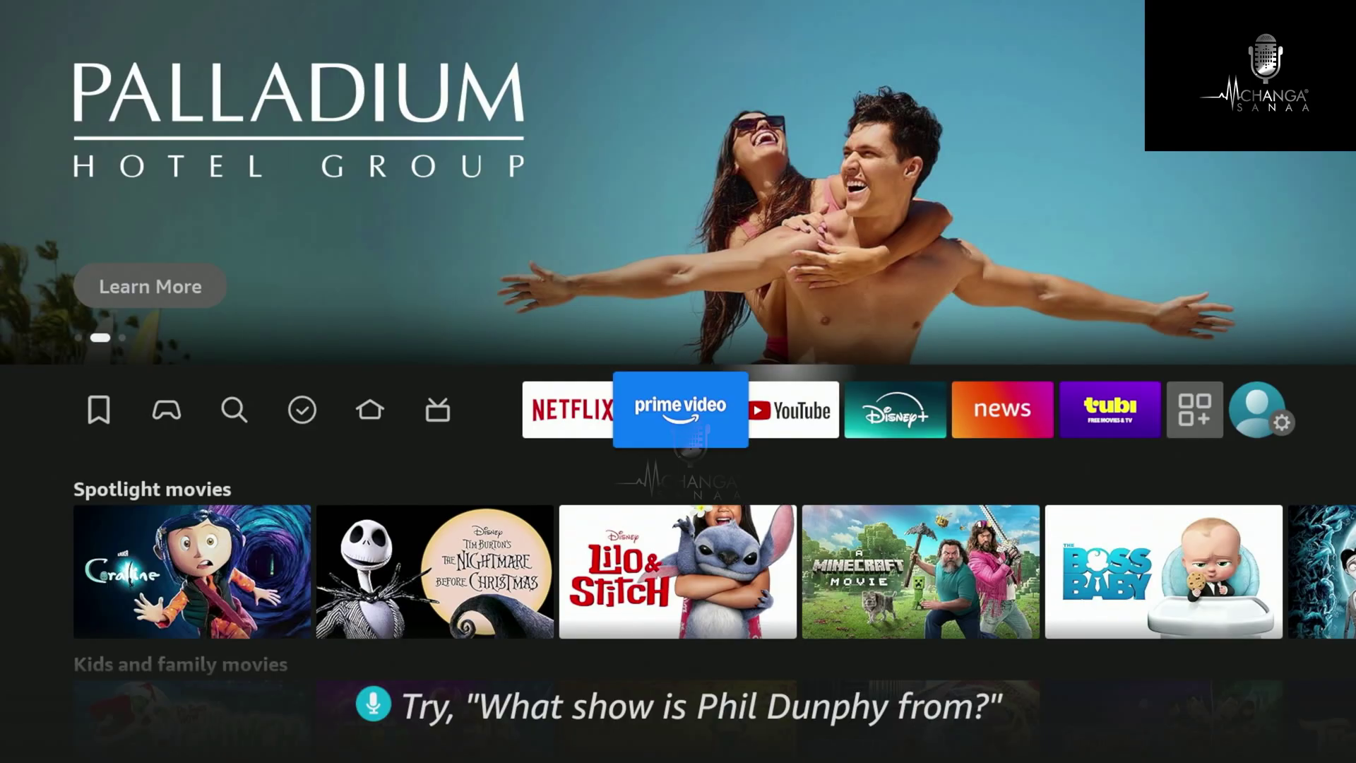
key("Right")
key("Right")
key("Right")
key("Right")
key("Right")
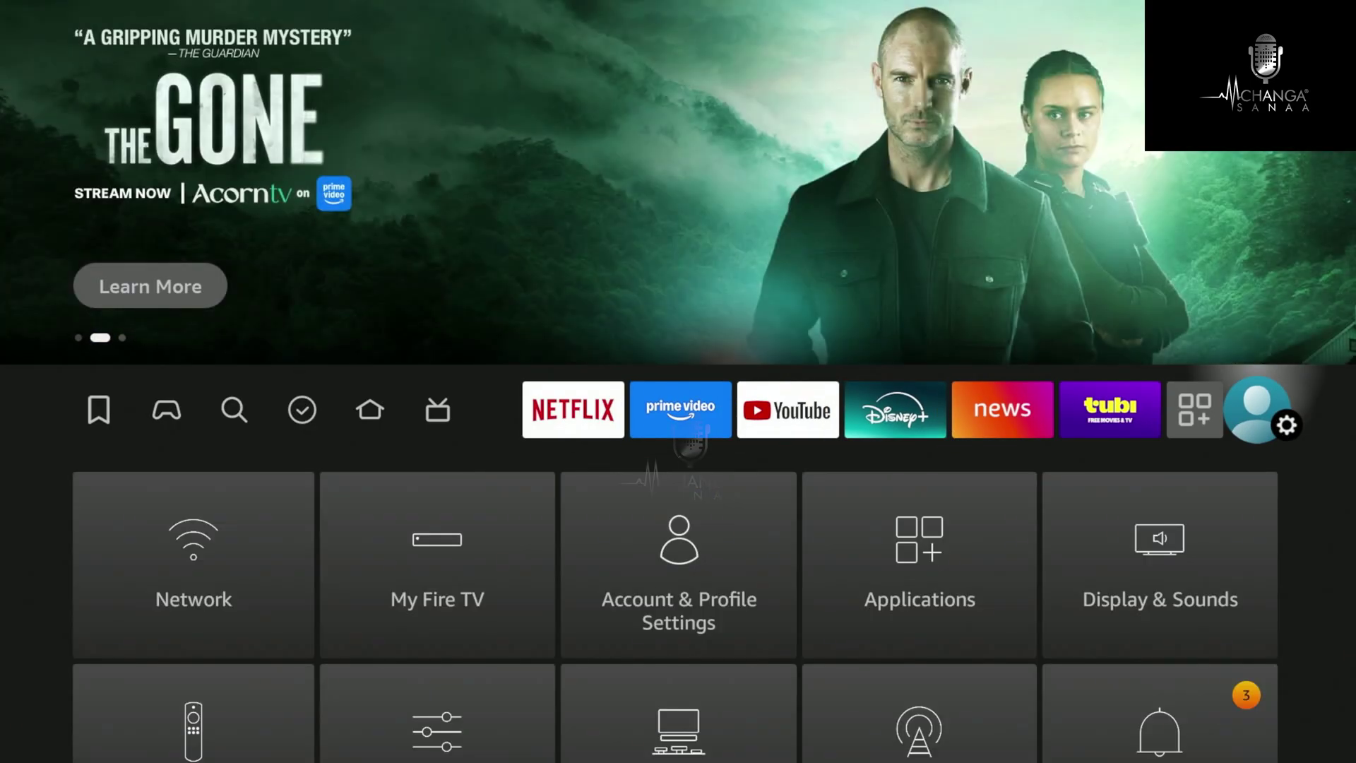
key("Down")
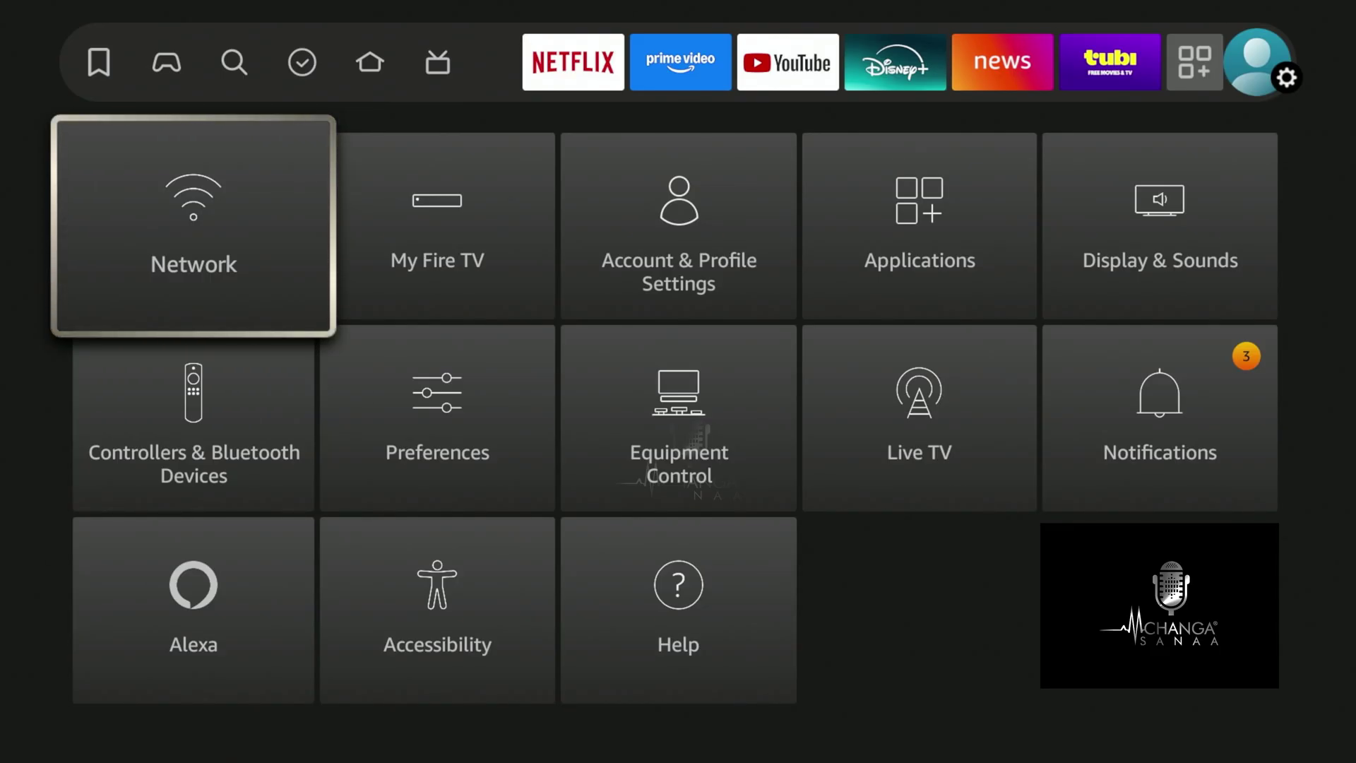
key("Right")
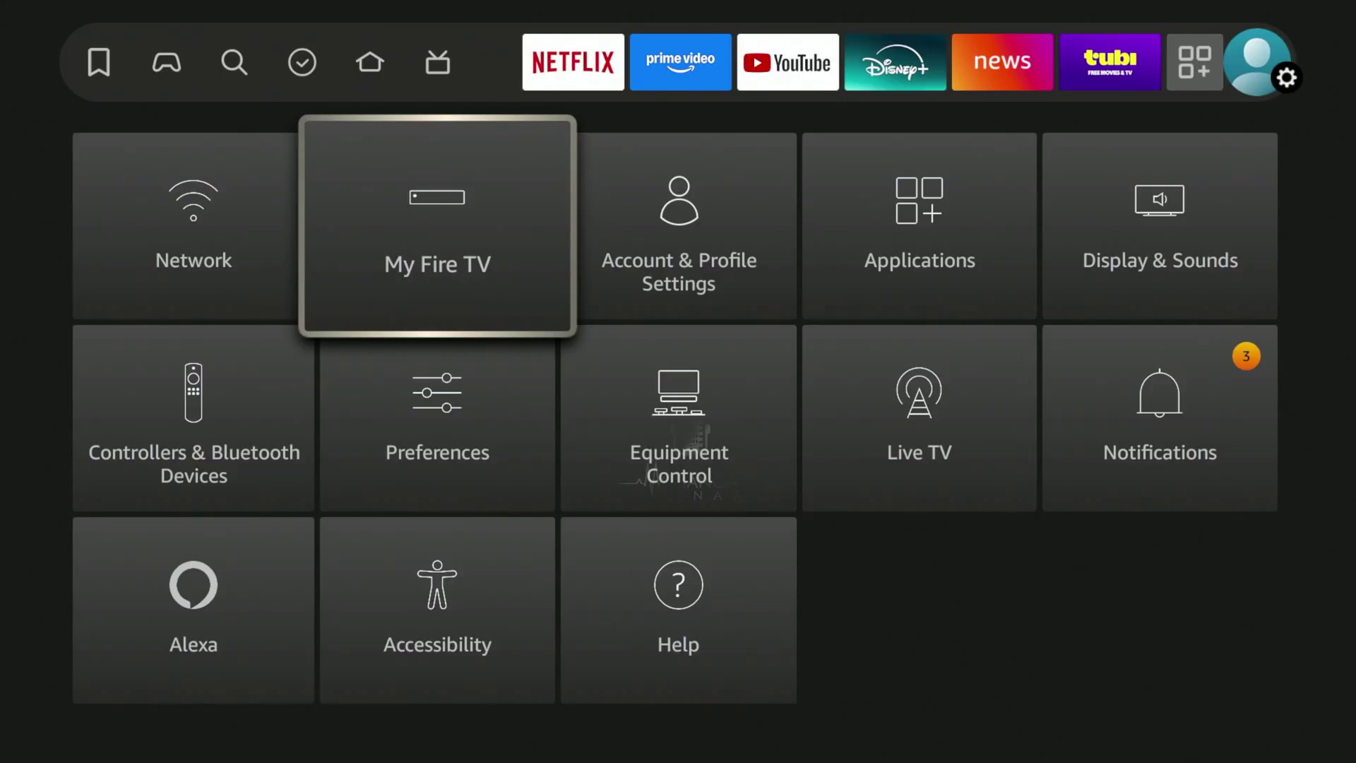
Step: Open My Fire TV > About to see Fire OS 8.1.5.3 and 10.32 GB available storage
key("Return")
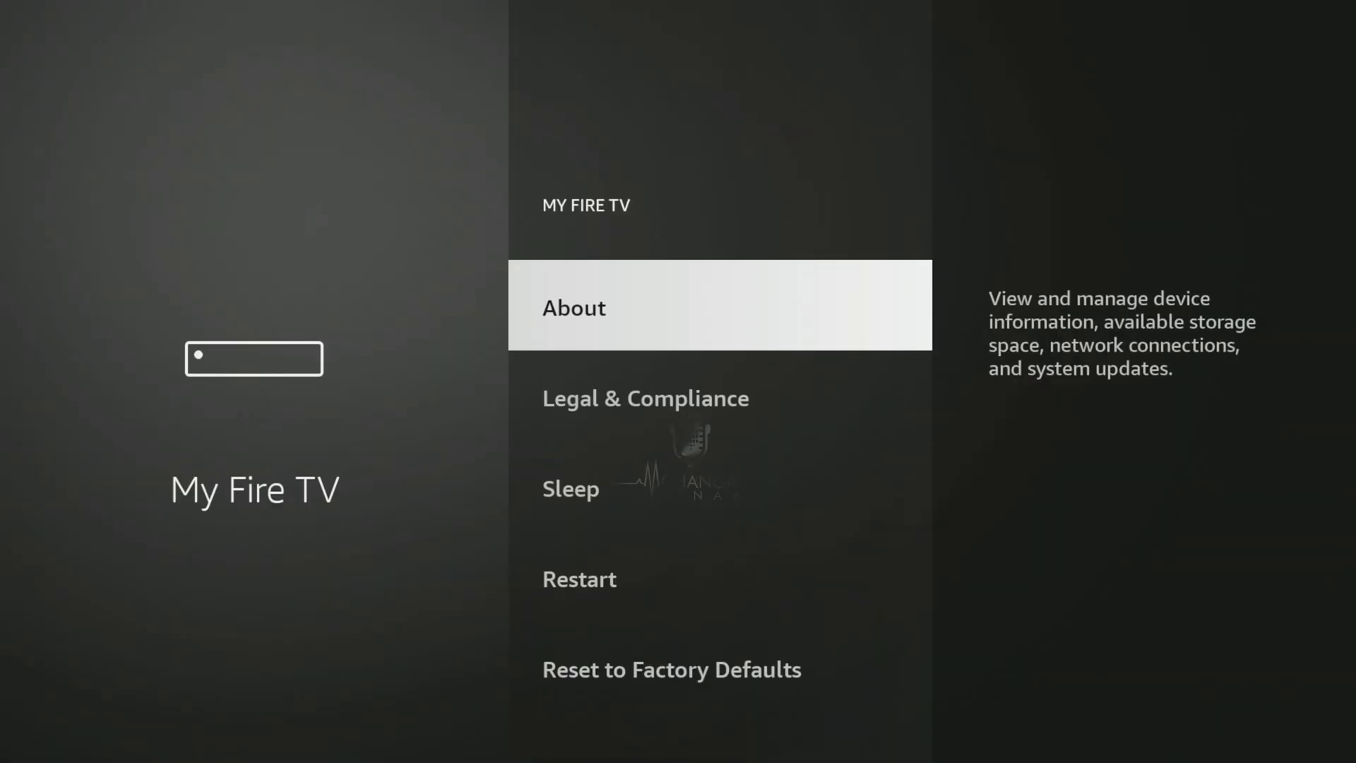
key("Return")
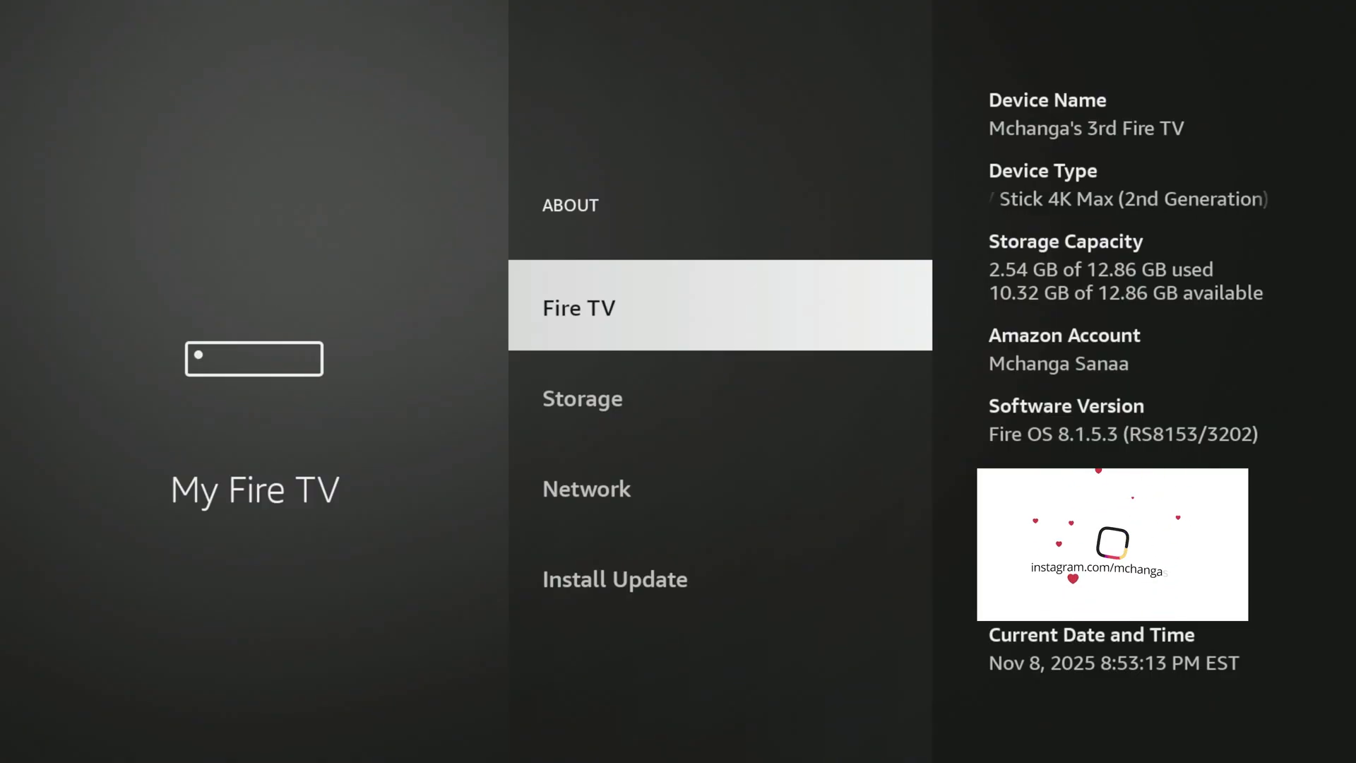
key("Down")
key("Down")
key("Down")
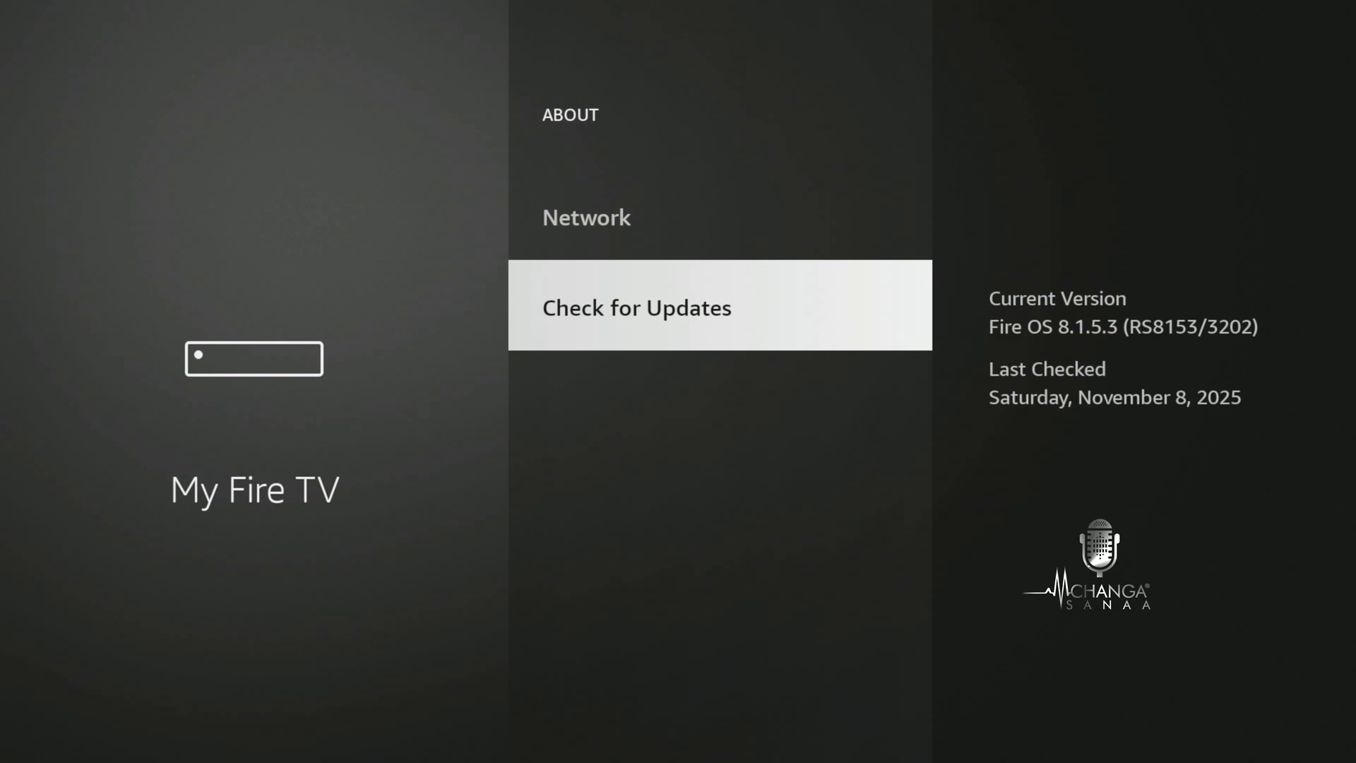
Step: Go back from About to the Settings grid with My Fire TV focused
key("Escape")
key("Escape")
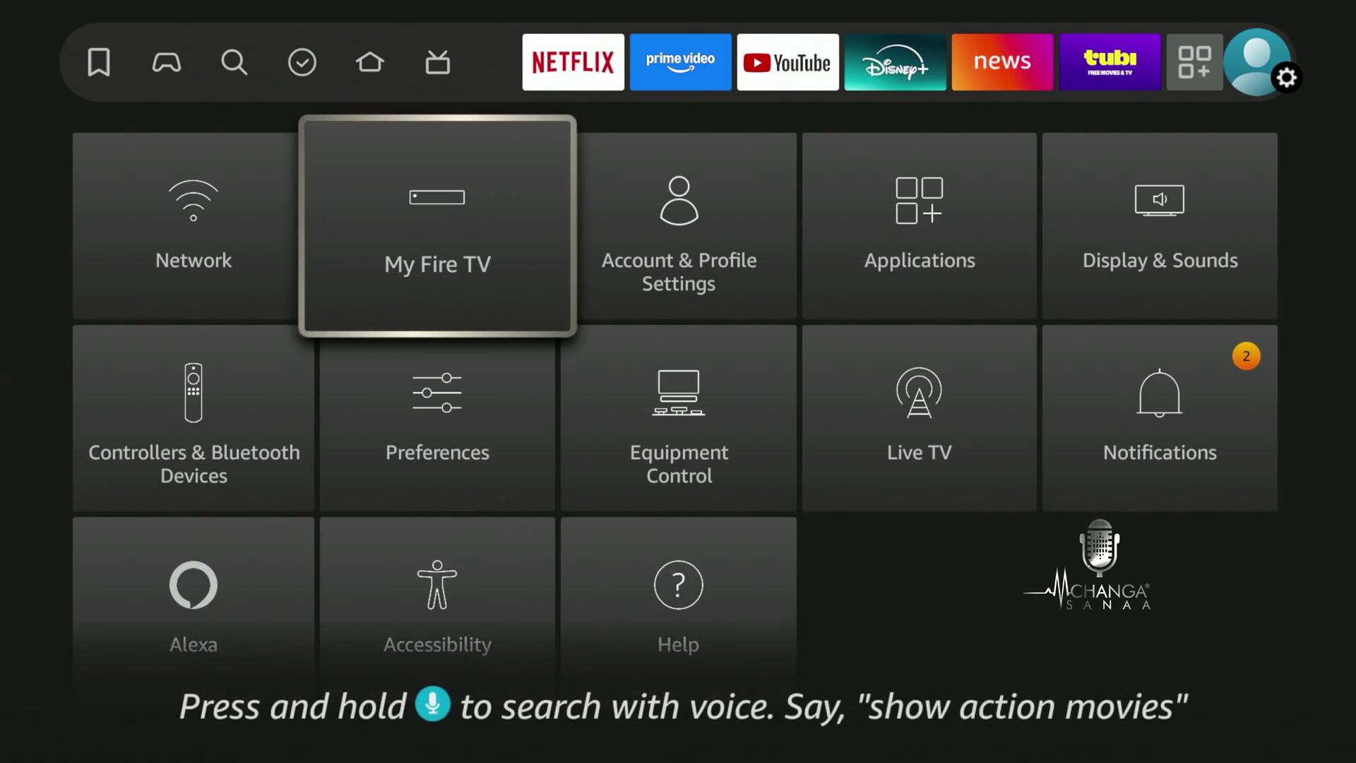
Step: Open Preferences > Privacy Settings and disable Amazon Photos, ending on Interest-based Ads
key("Down")
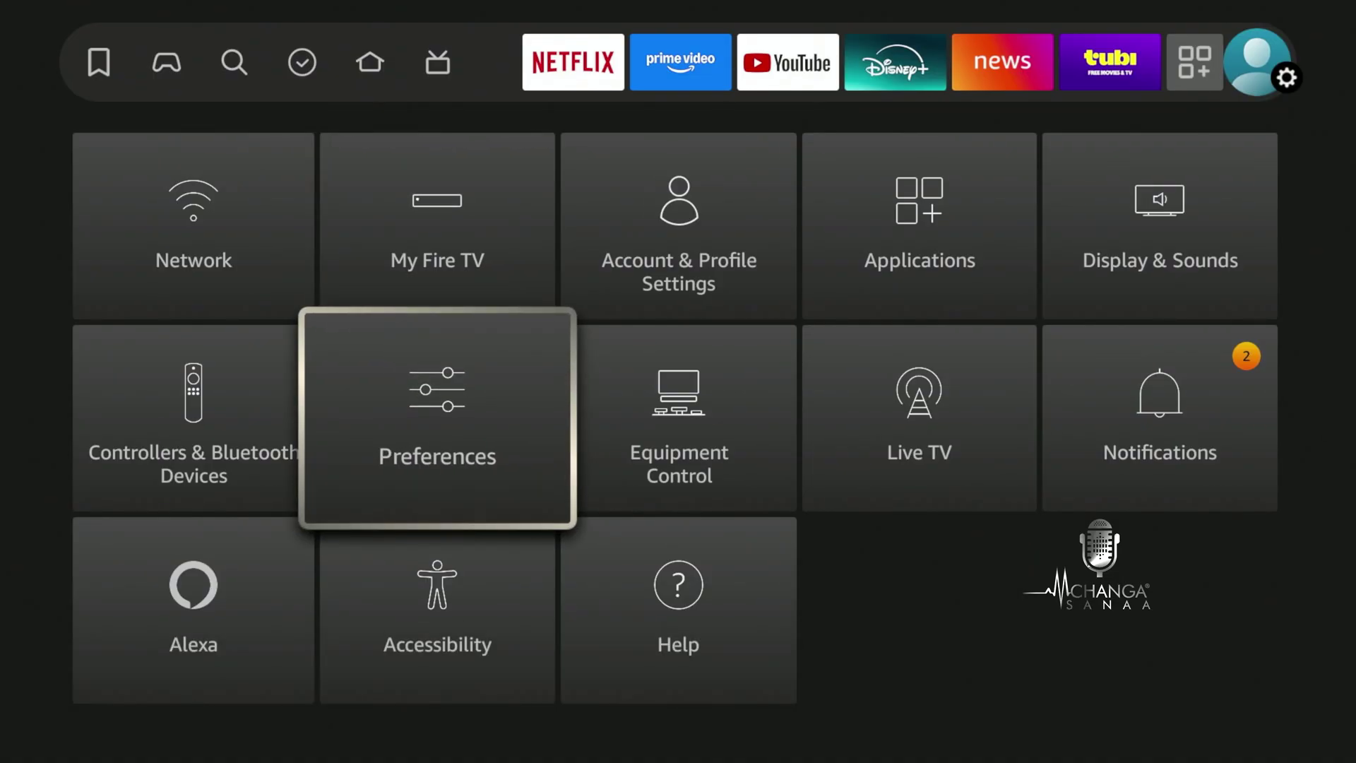
key("Return")
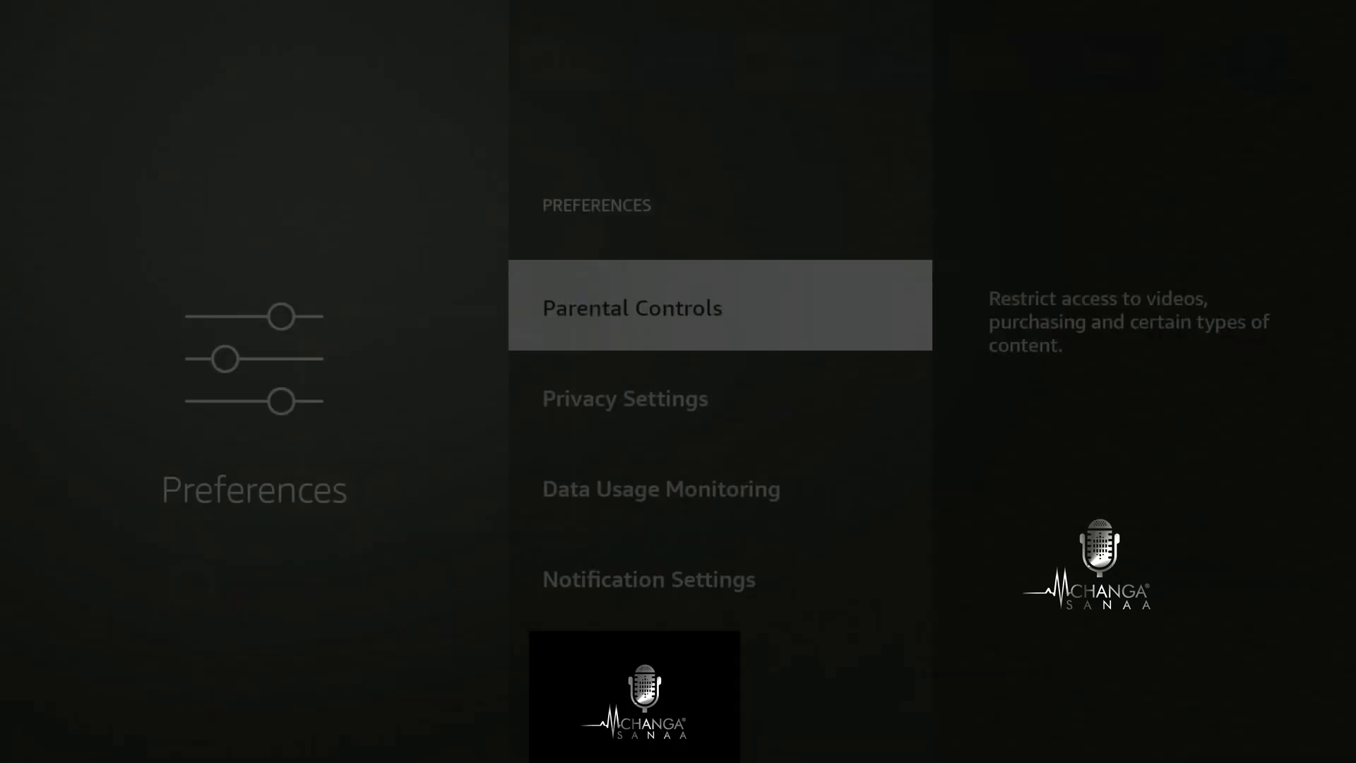
key("Down")
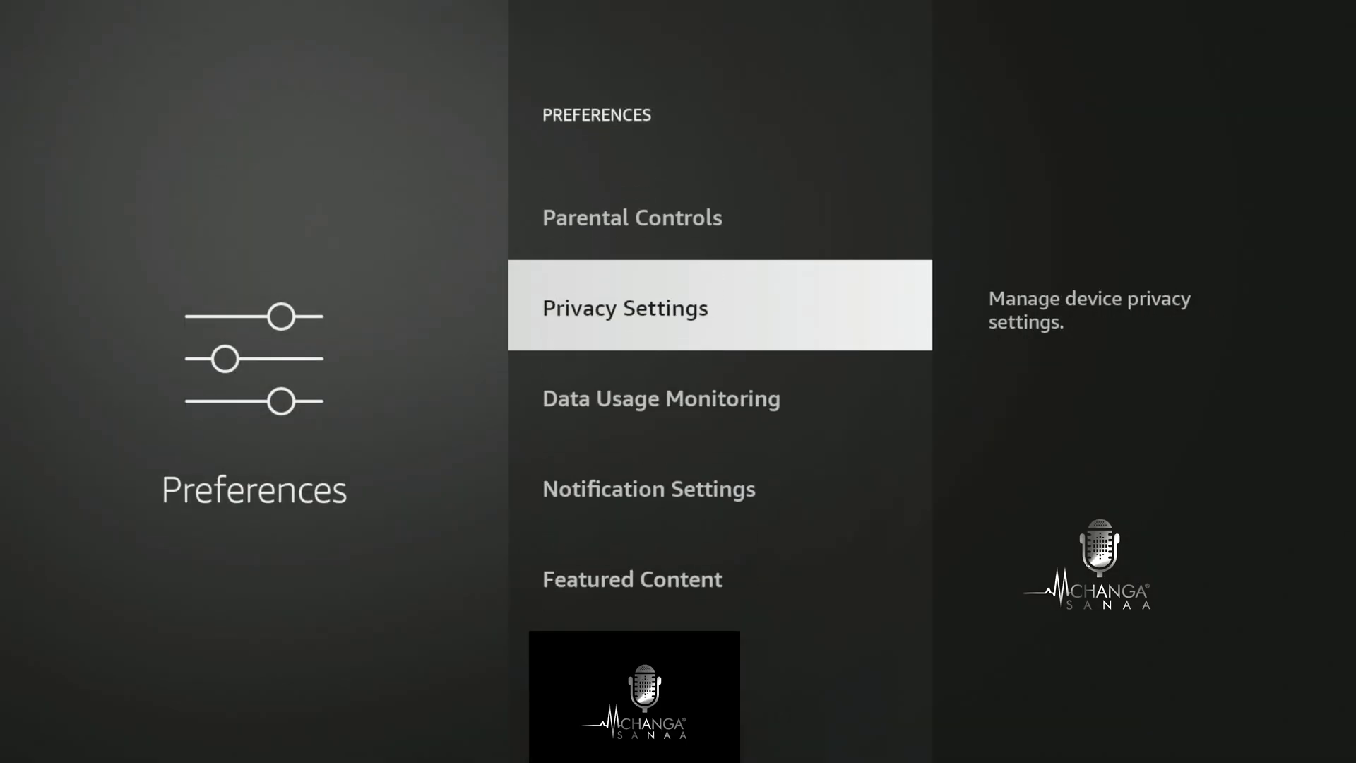
key("Return")
key("Down")
key("Down")
key("Down")
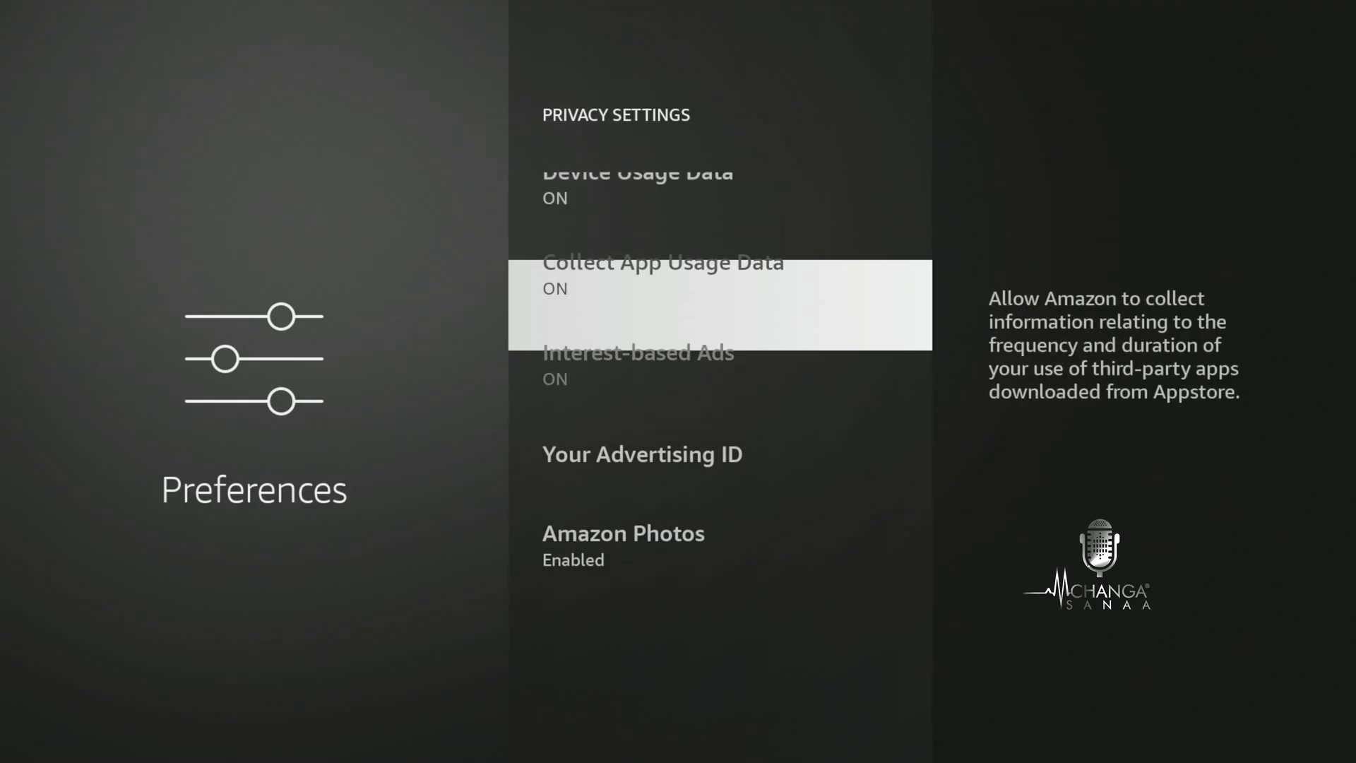
key("Up")
key("Up")
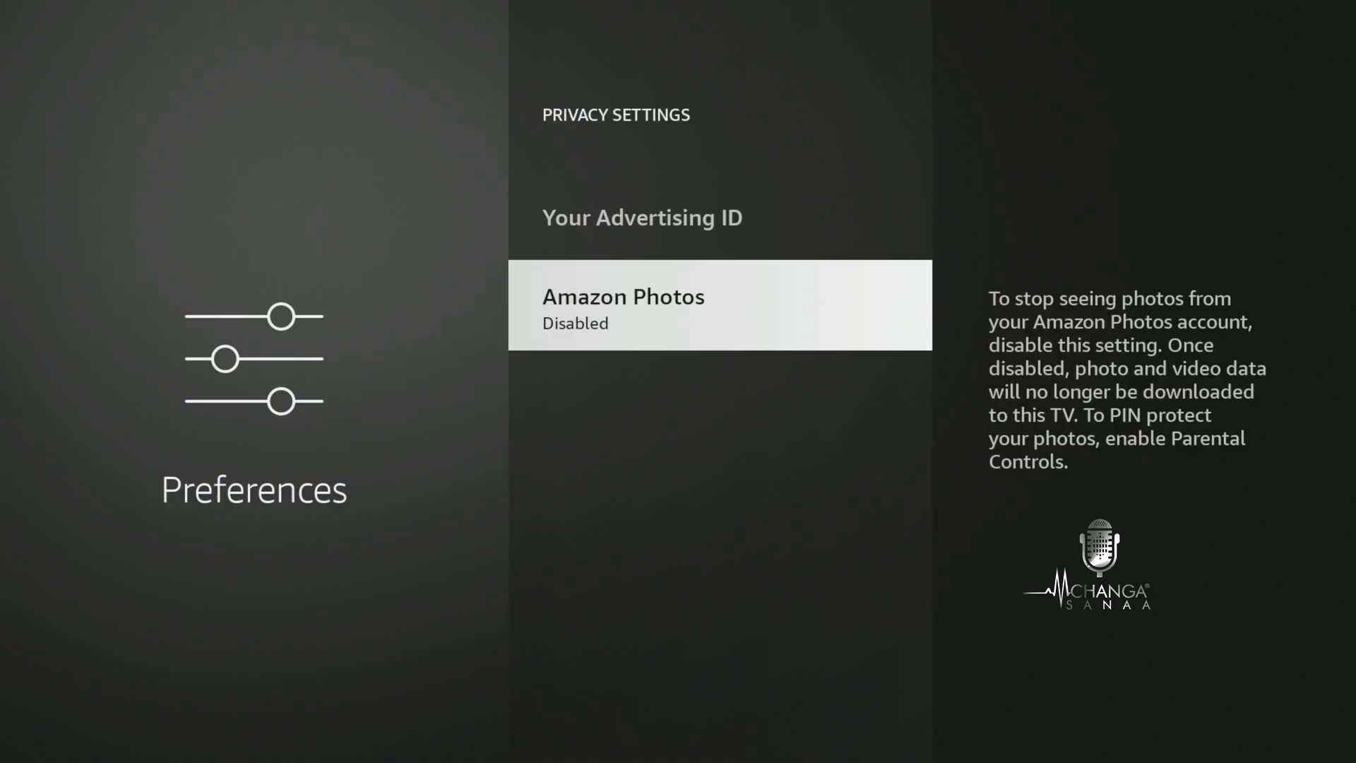
key("Up")
key("Up")
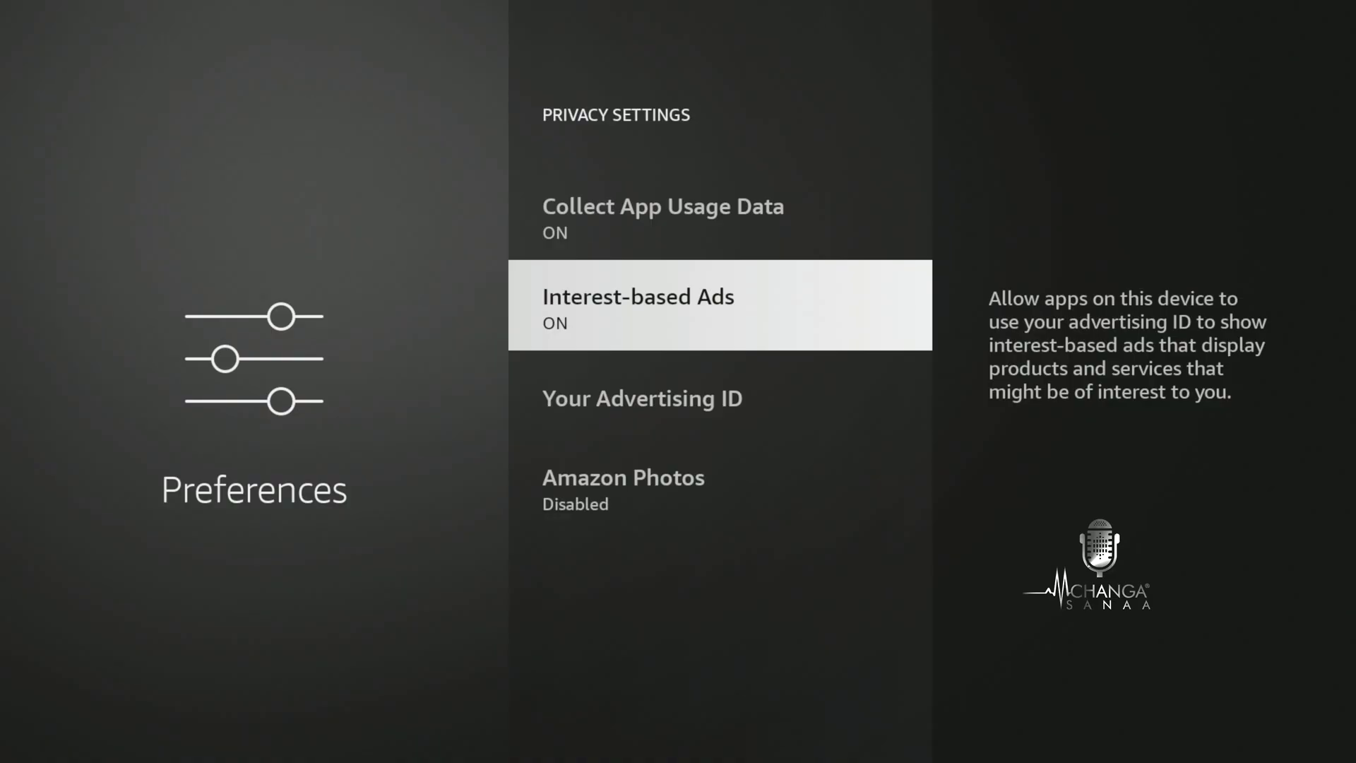
Step: Turn off Interest-based Ads
key("Return")
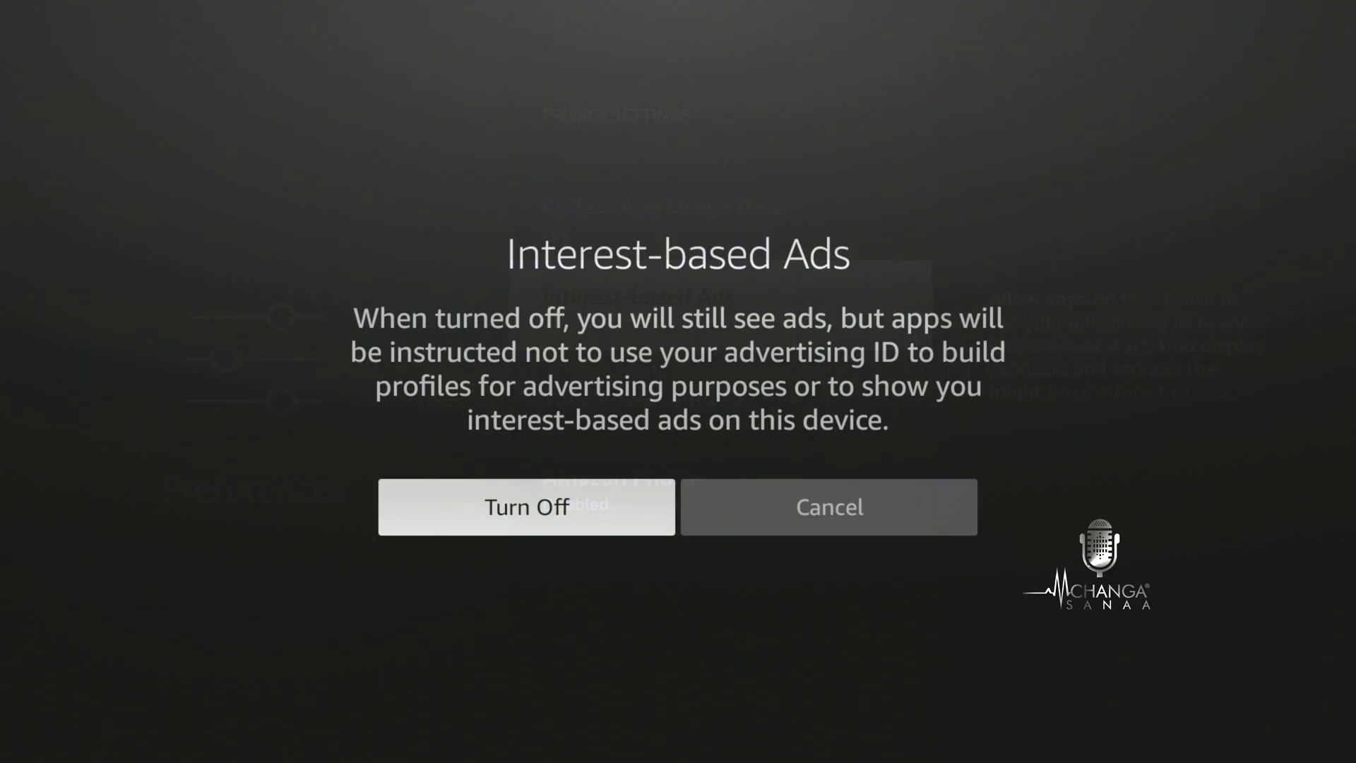
key("Return")
key("Up")
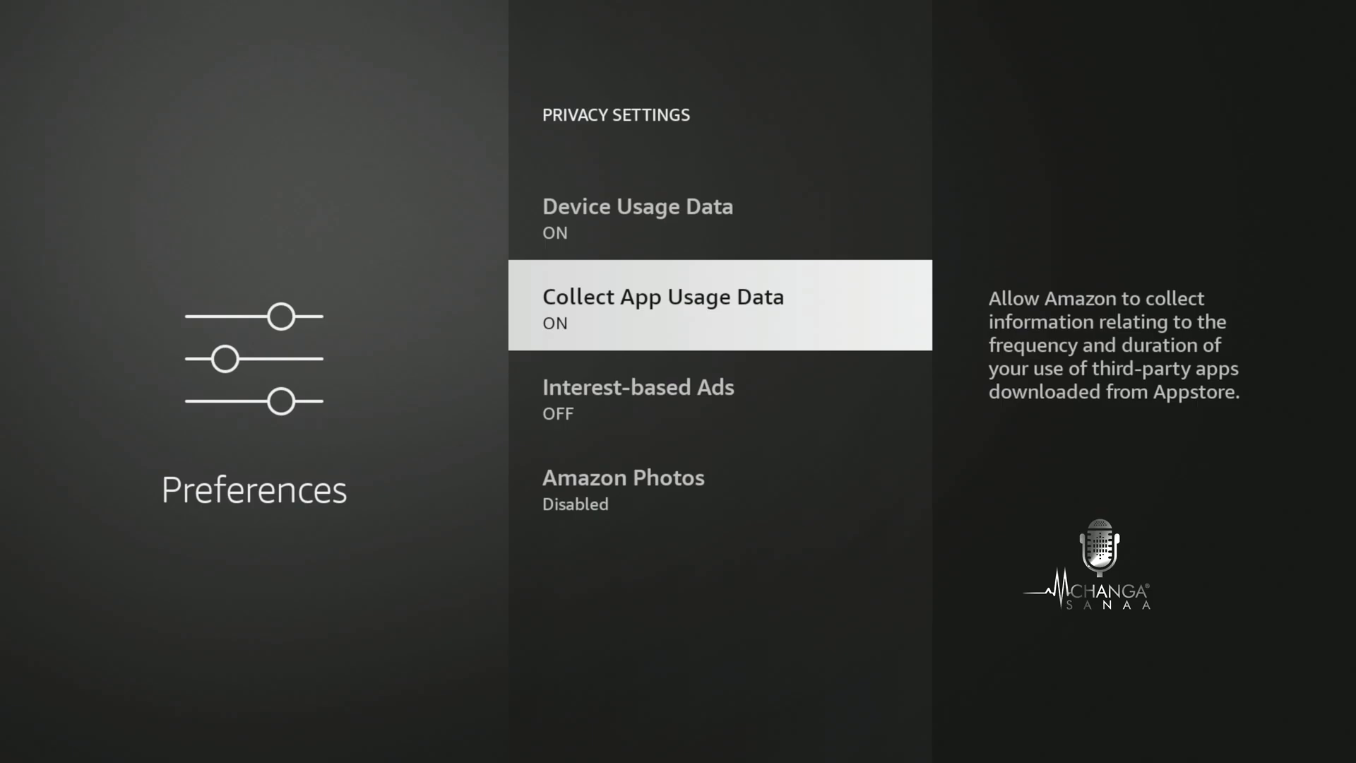
Step: Turn off Collect App Usage Data
key("Return")
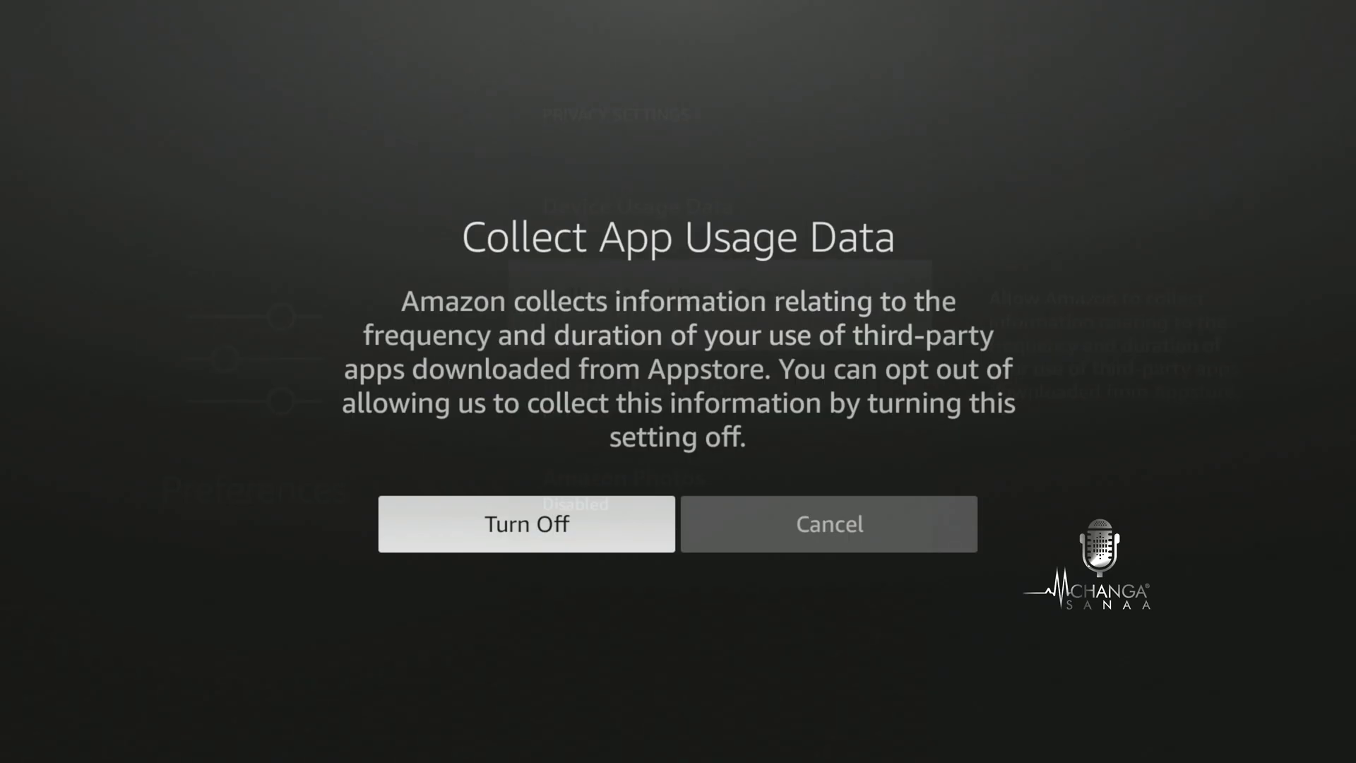
key("Return")
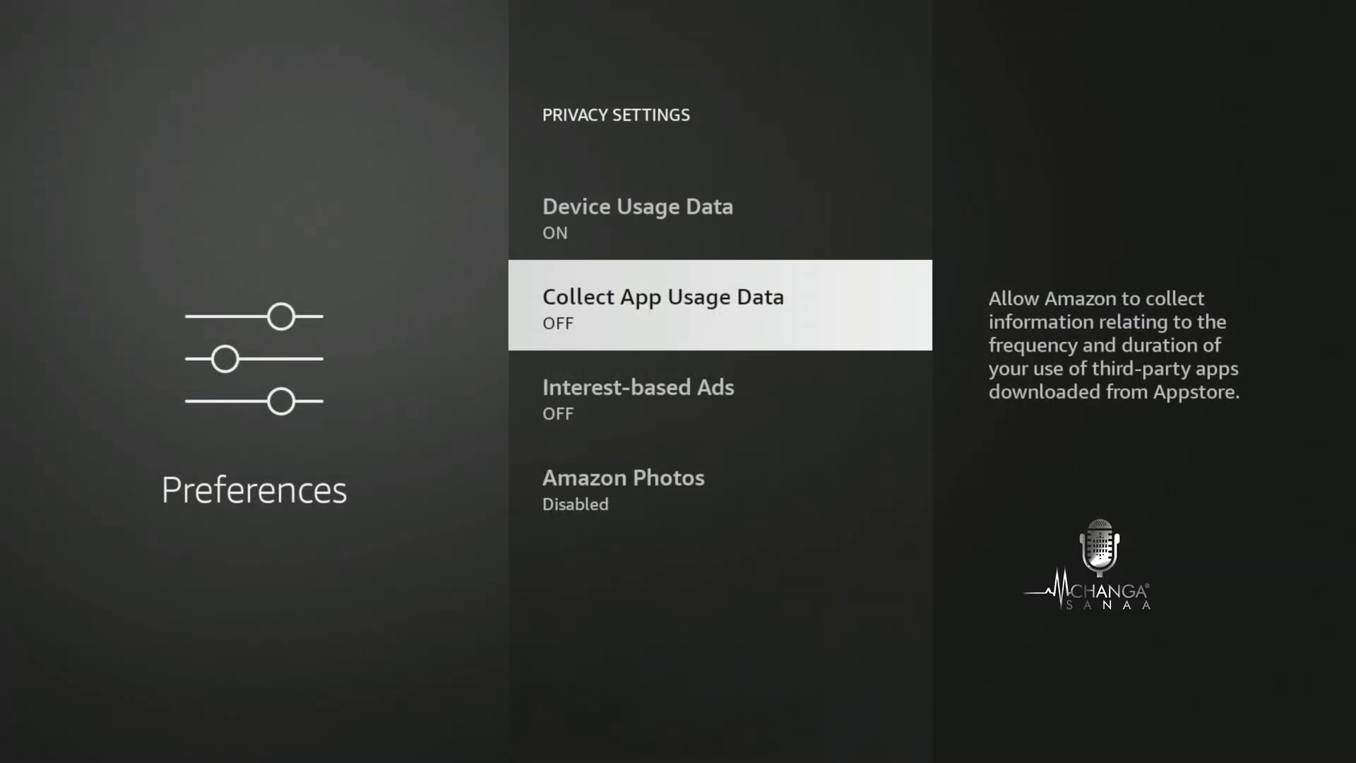
key("Up")
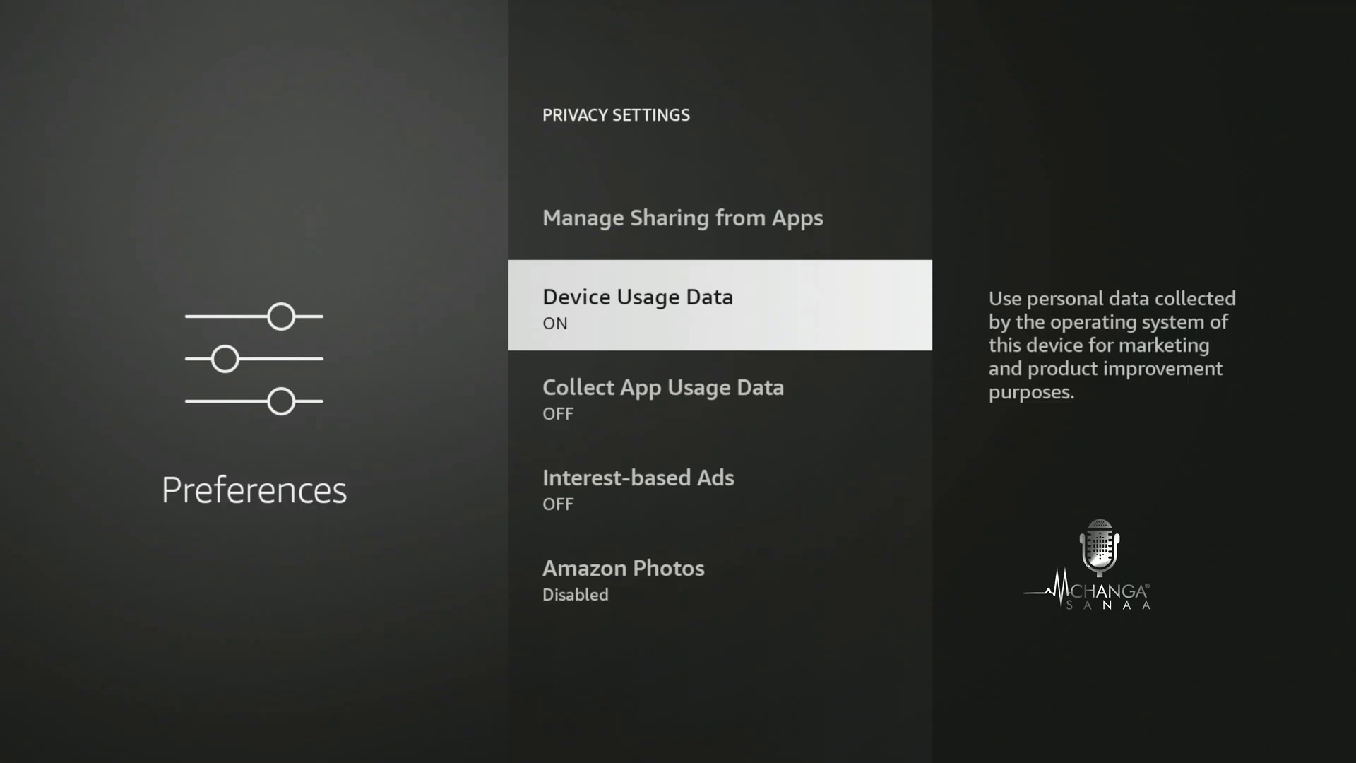
Step: Start turning off Device Usage Data and read its marketing opt-out explanation
key("Return")
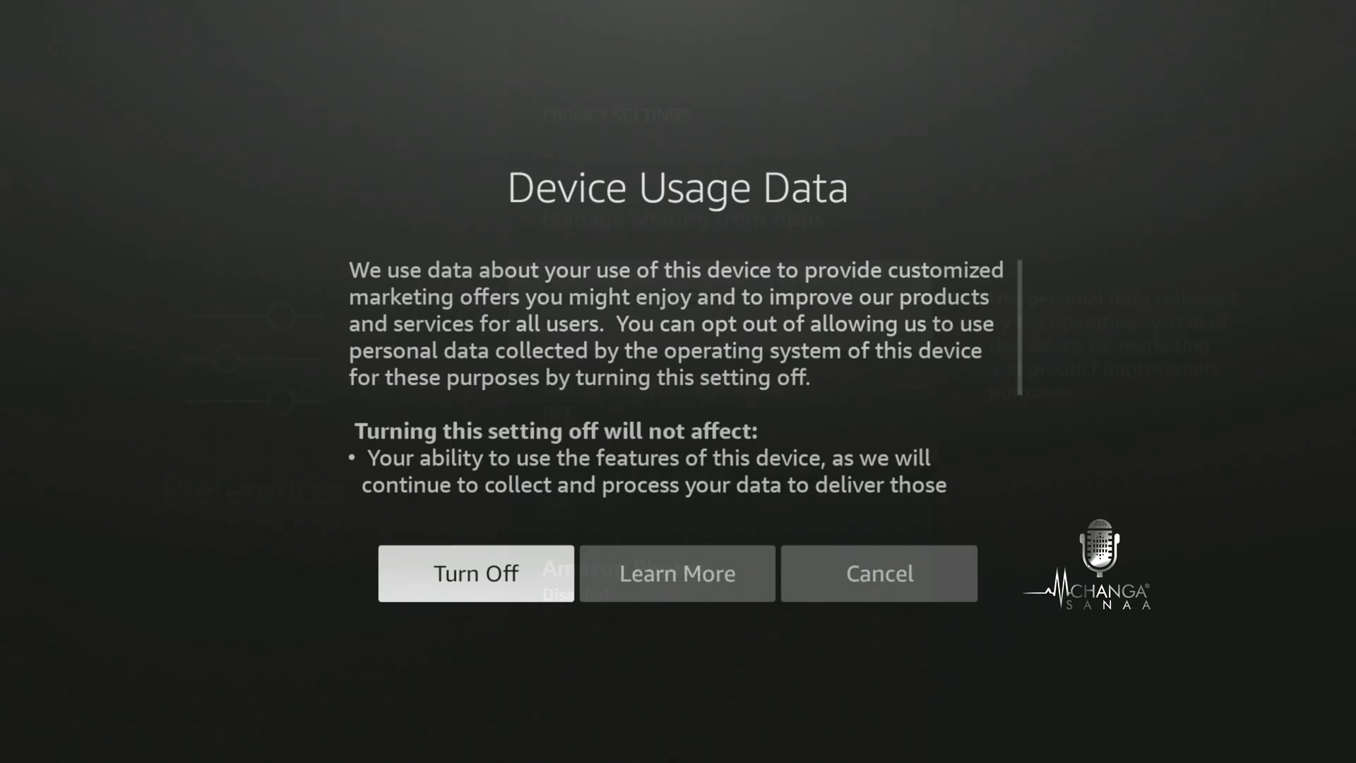
key("Return")
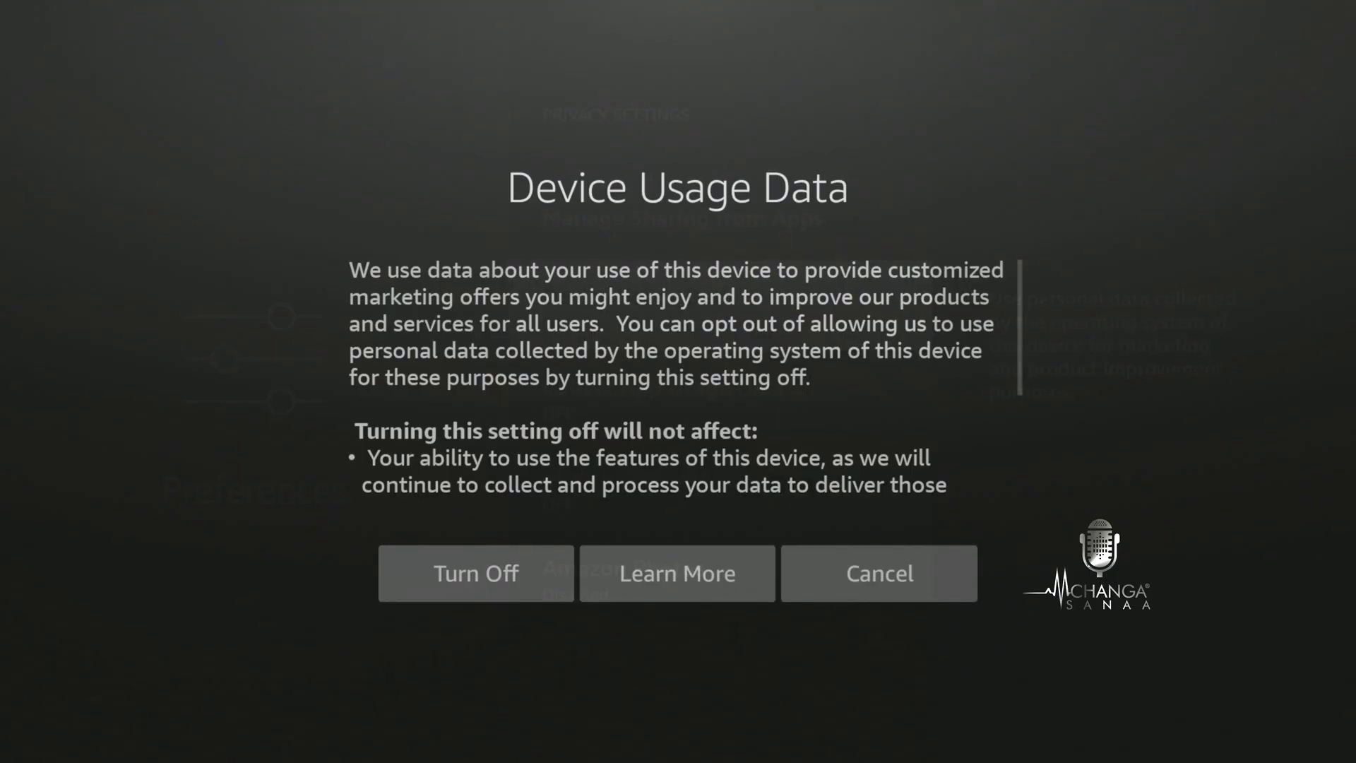
key("Down")
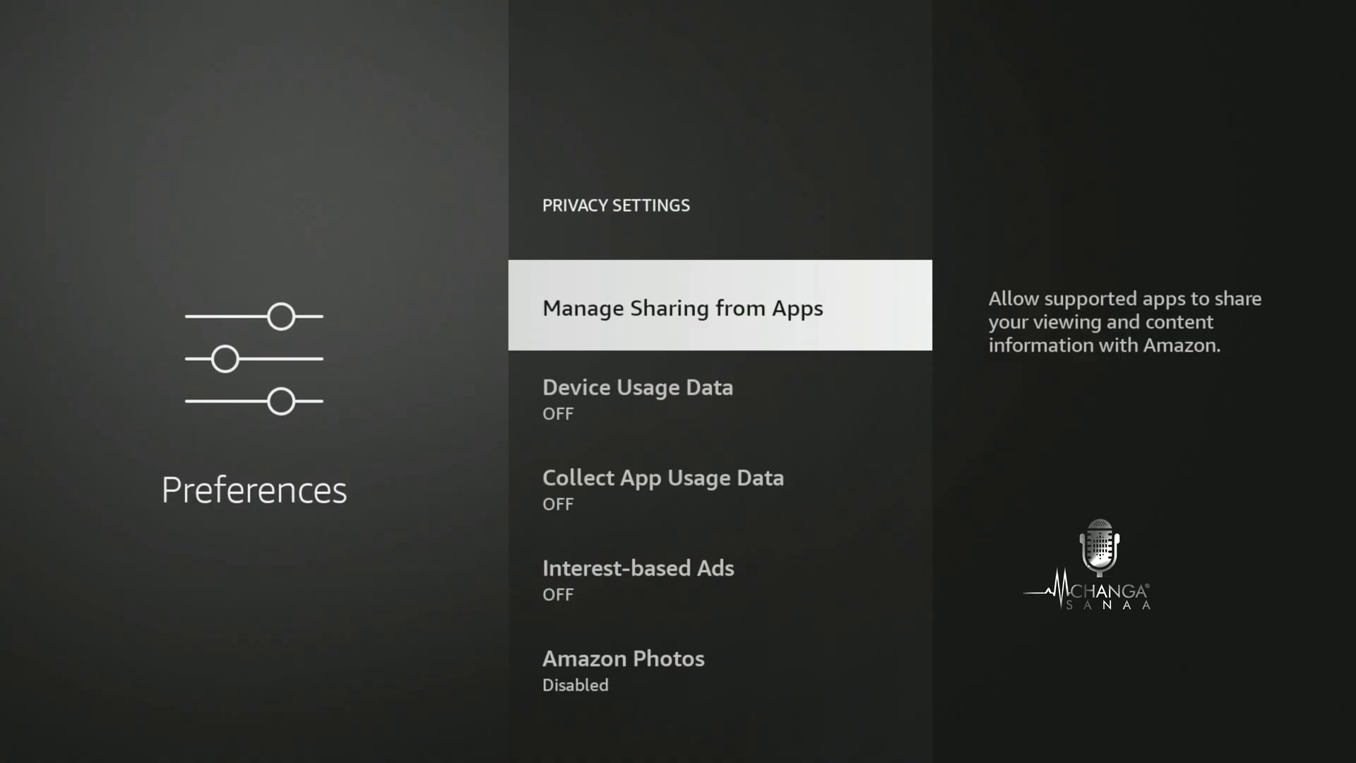
Step: Set Share App Viewing and Content Info to Off in Manage Sharing
key("Return")
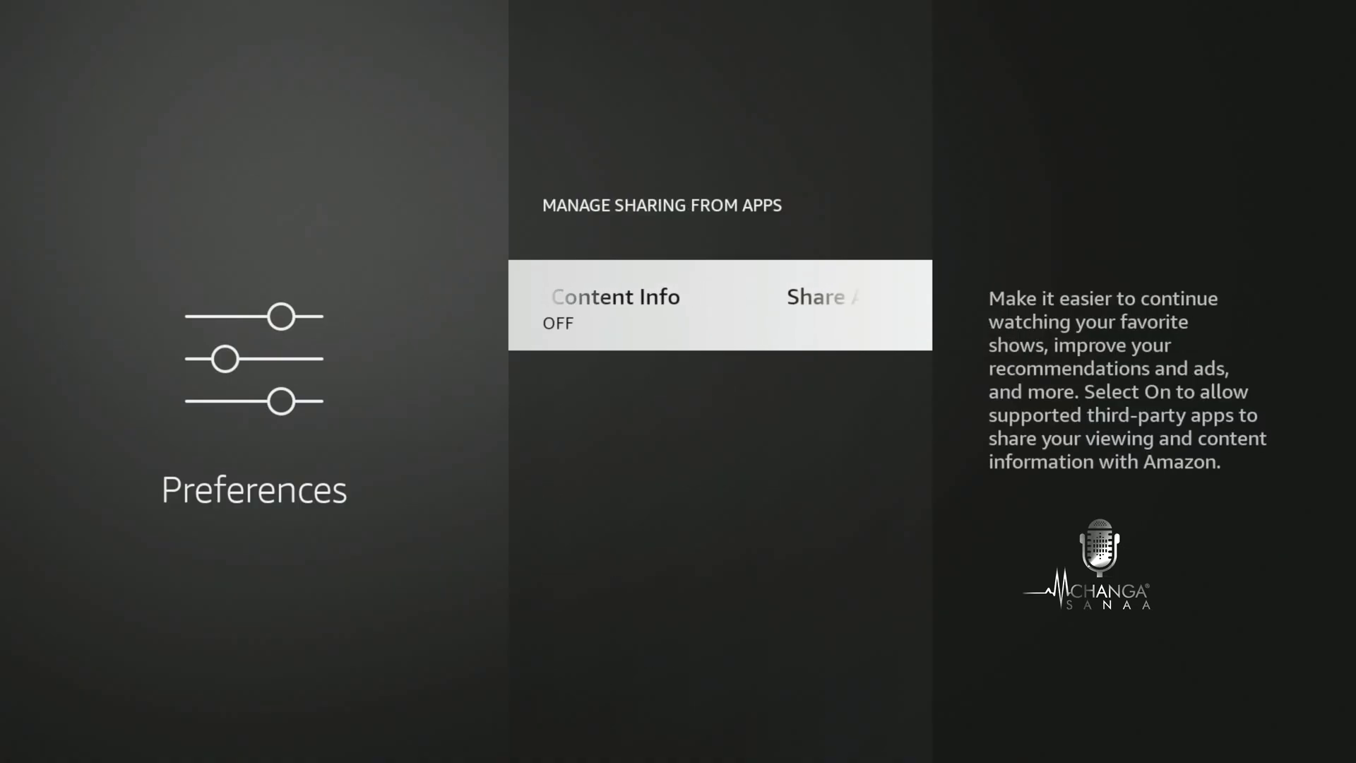
key("Return")
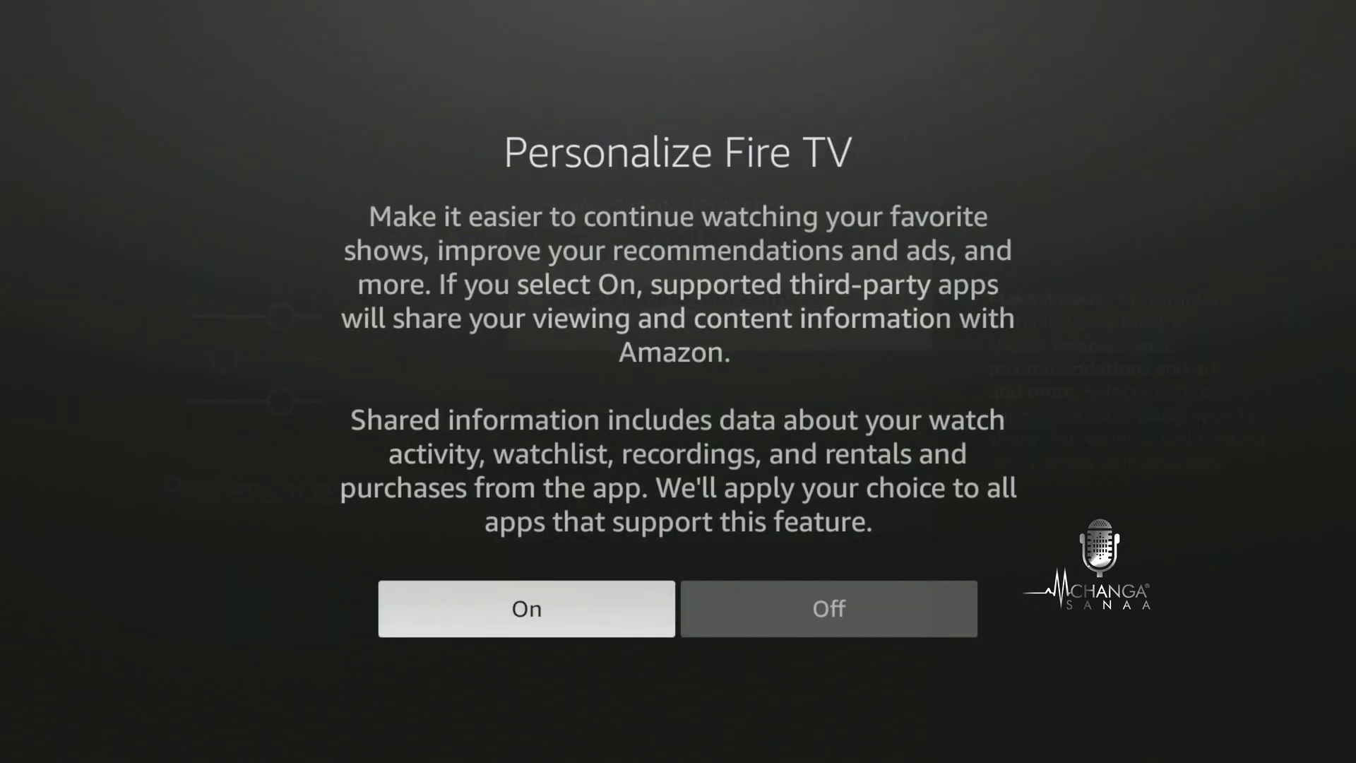
key("Right")
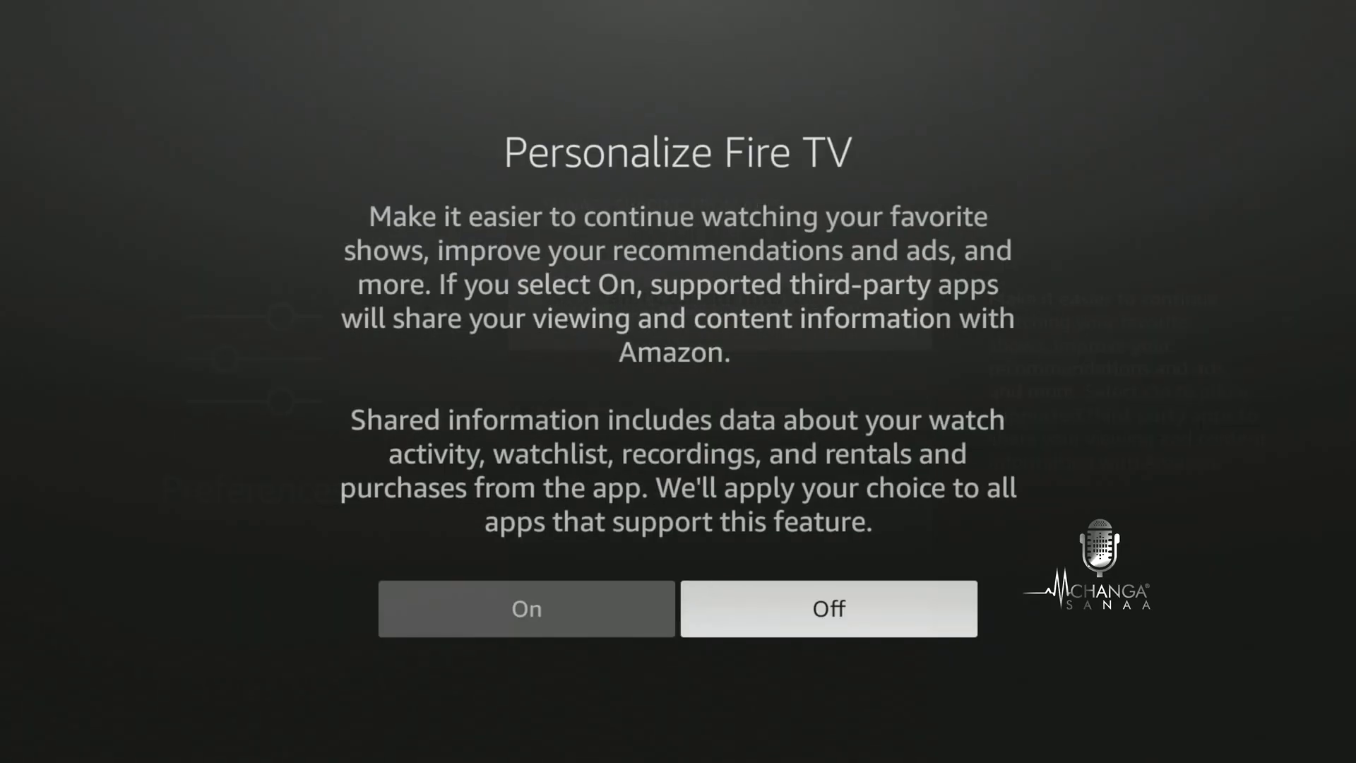